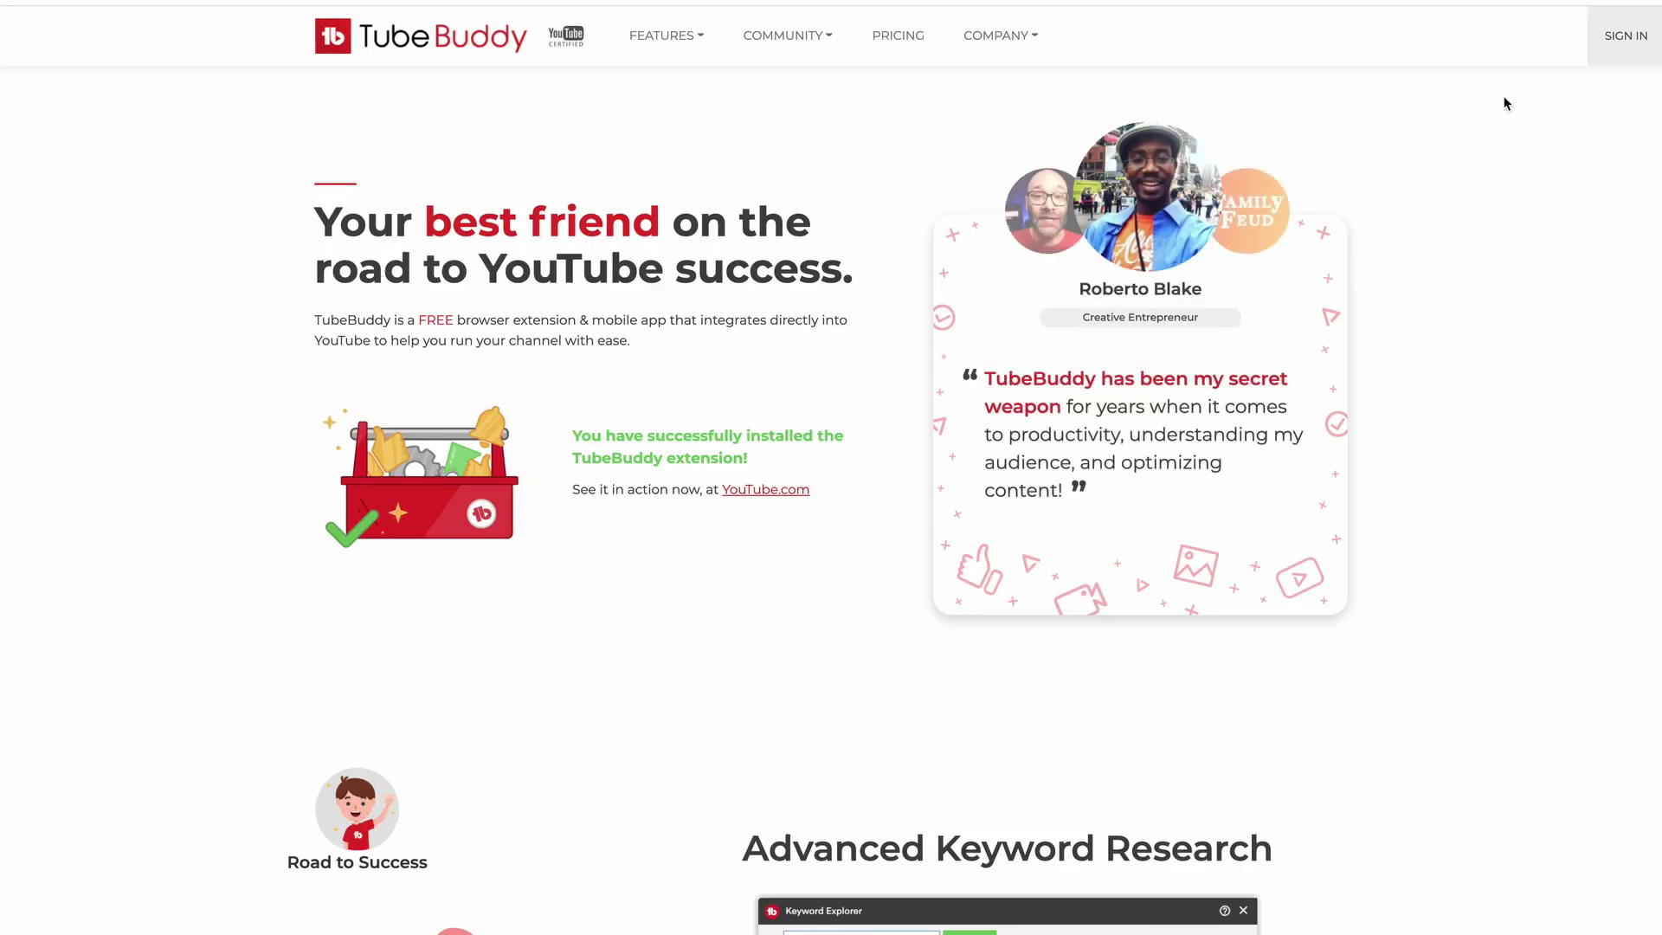
Sign in to the TubeBuddy account from the tubebuddy.com header
left_click(1615, 48)
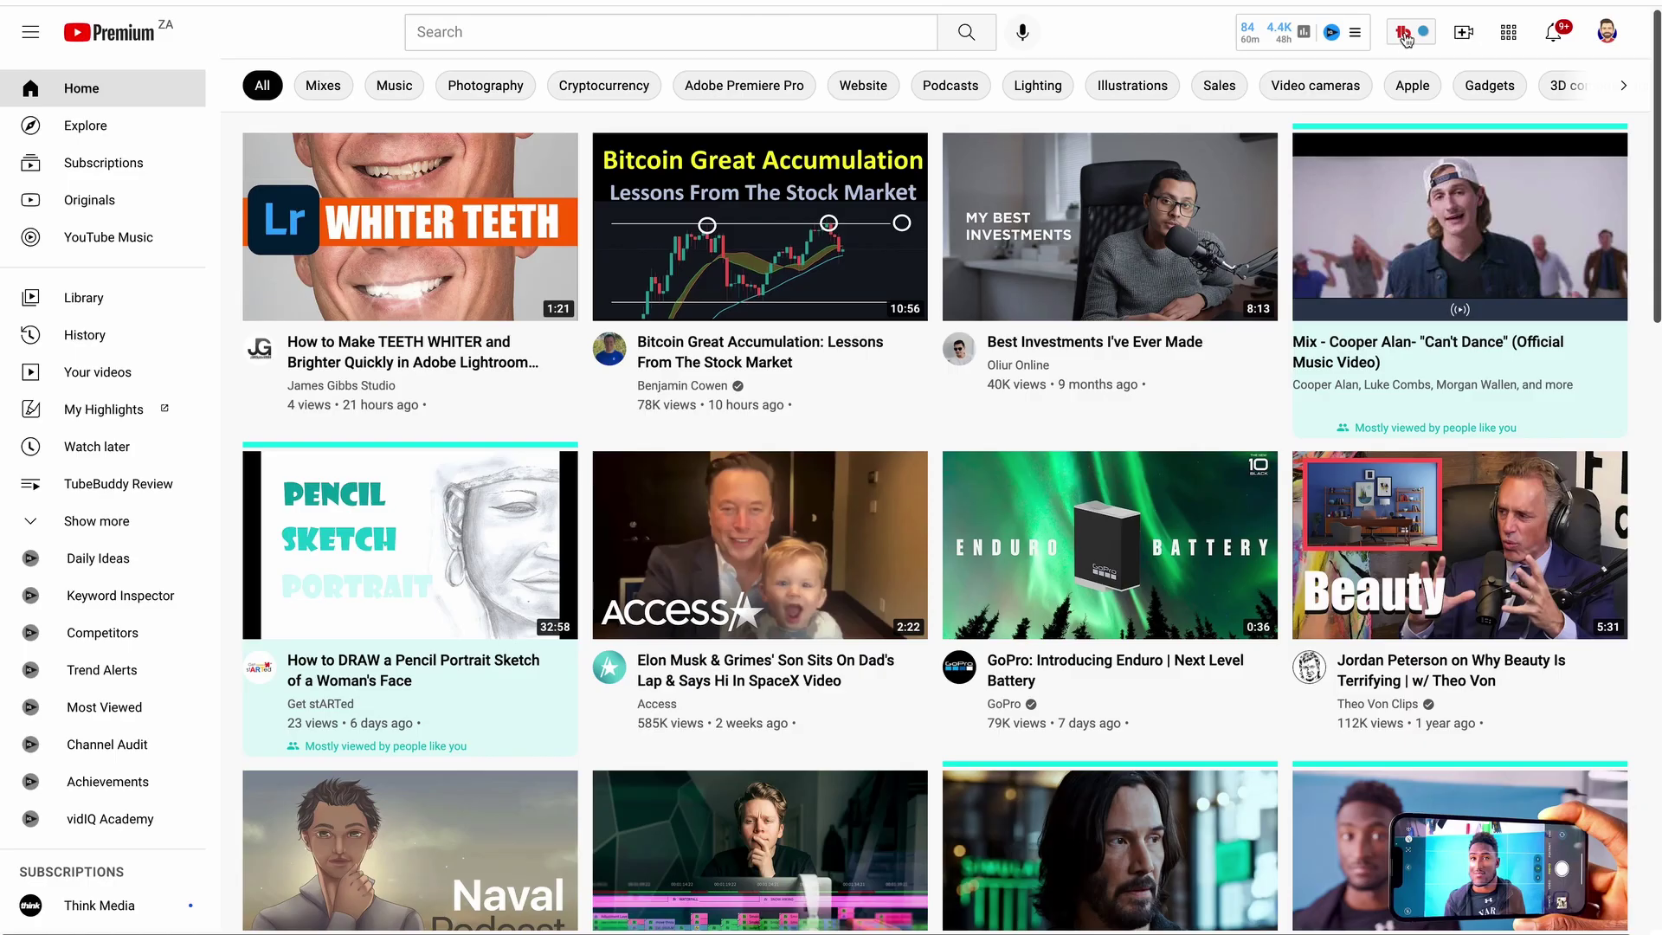
Open the TubeBuddy extension menu and browse its popular tools
left_click(1408, 40)
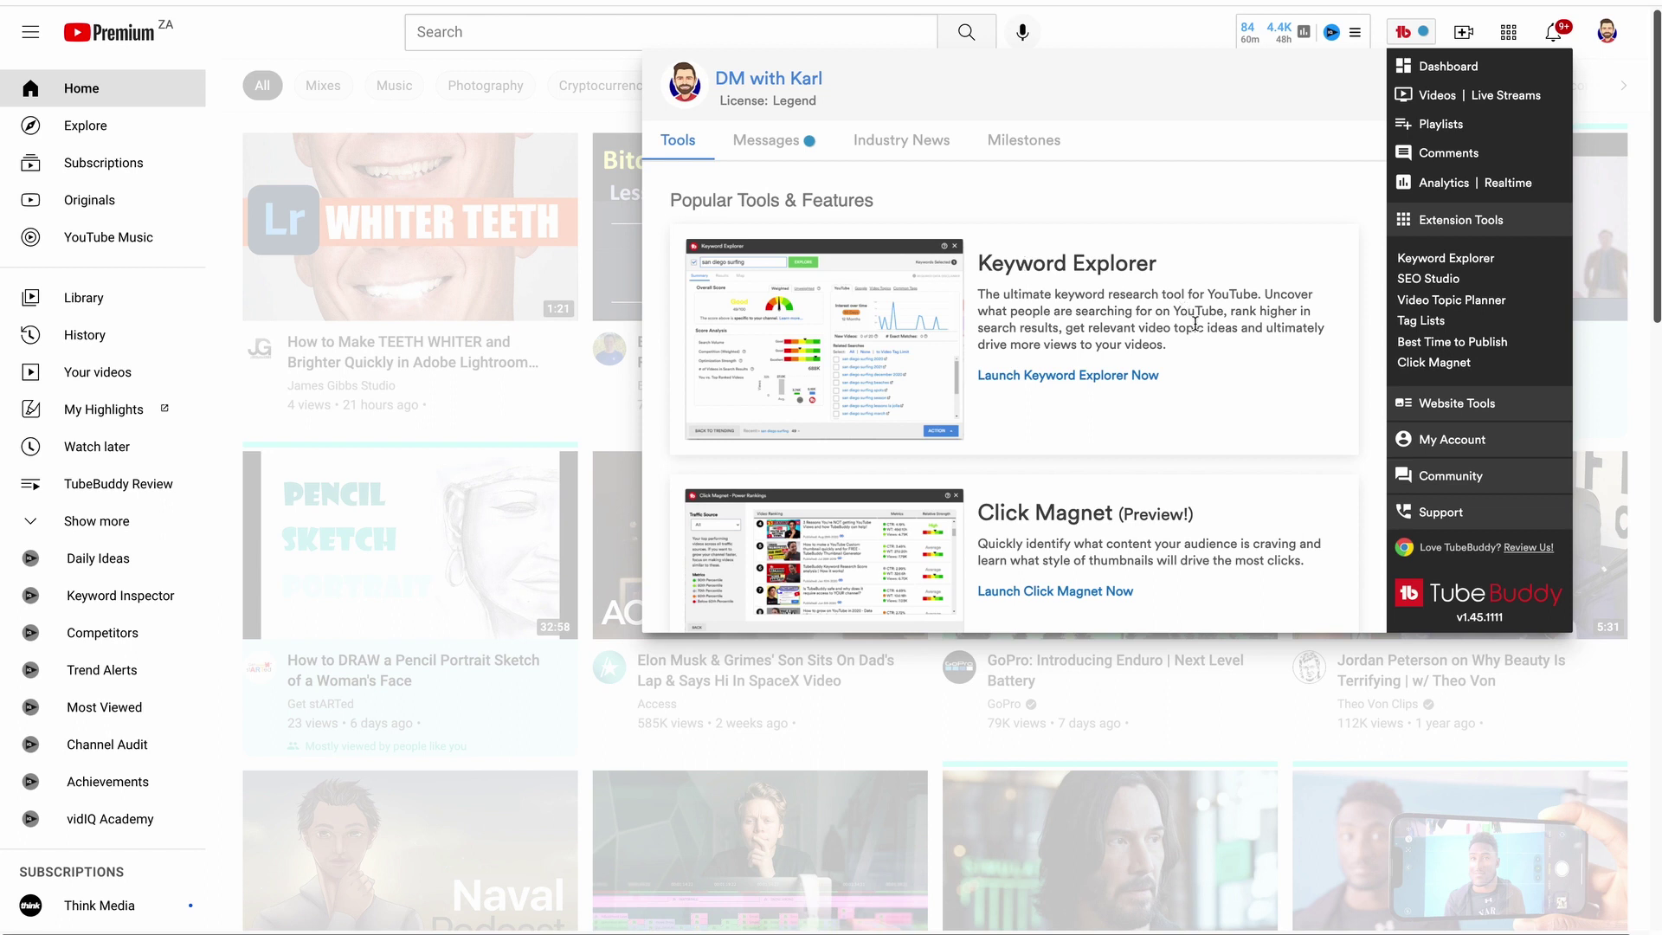
scroll(1145, 350, "down", 2)
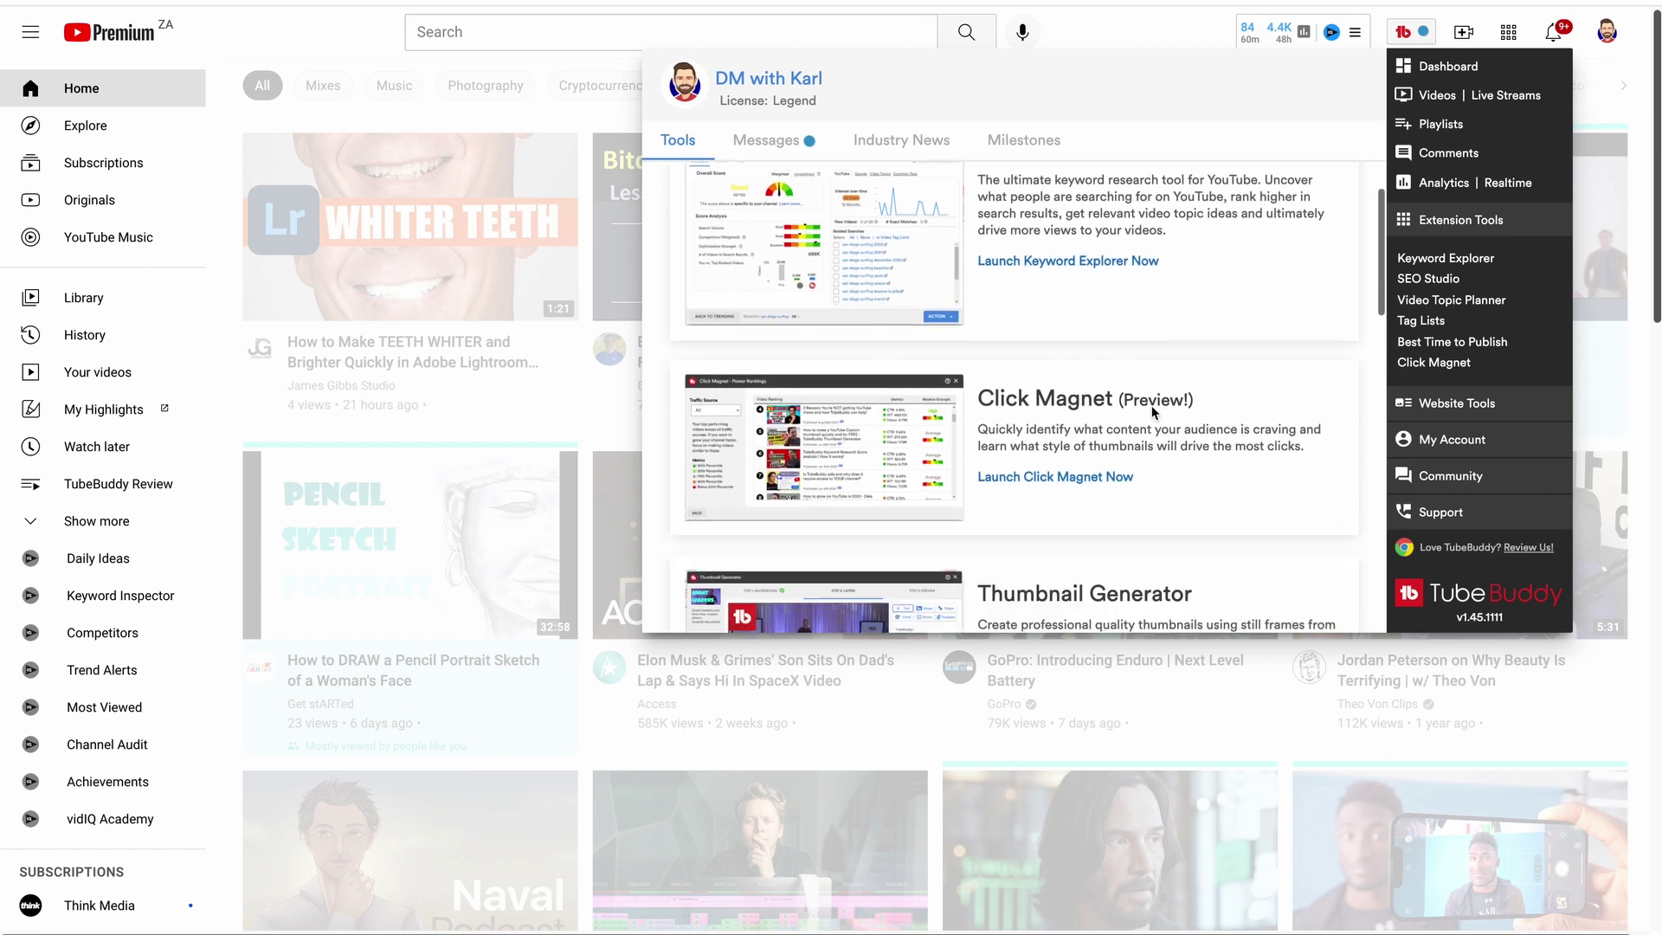
scroll(1173, 400, "down", 2)
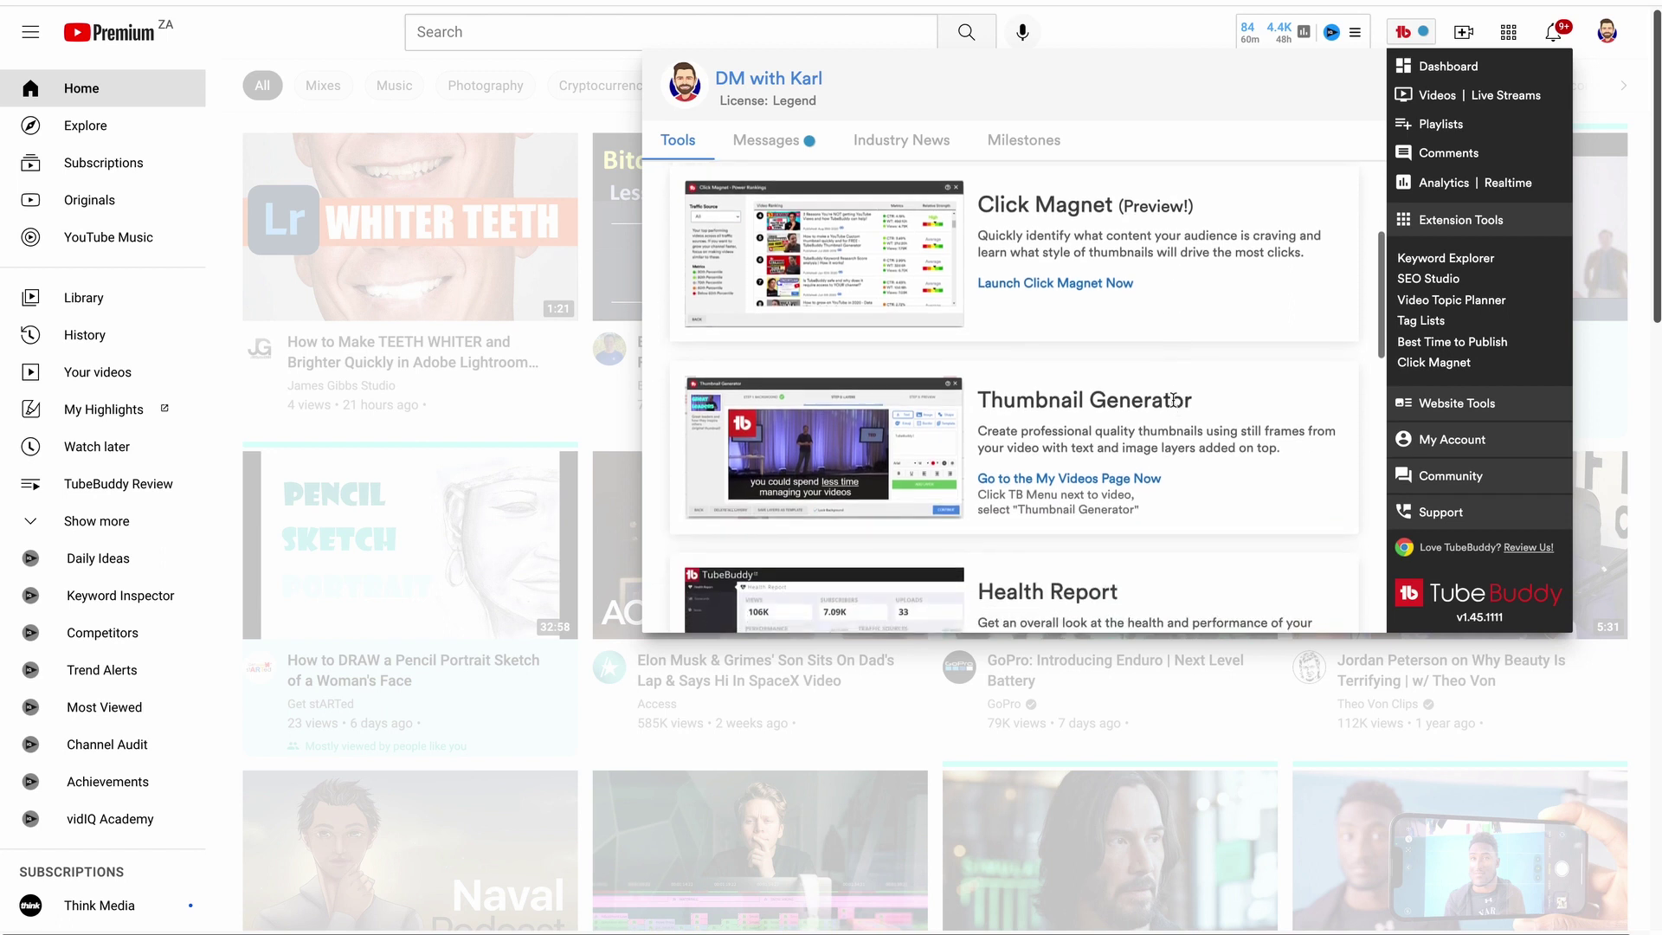
scroll(1151, 441, "down", 2)
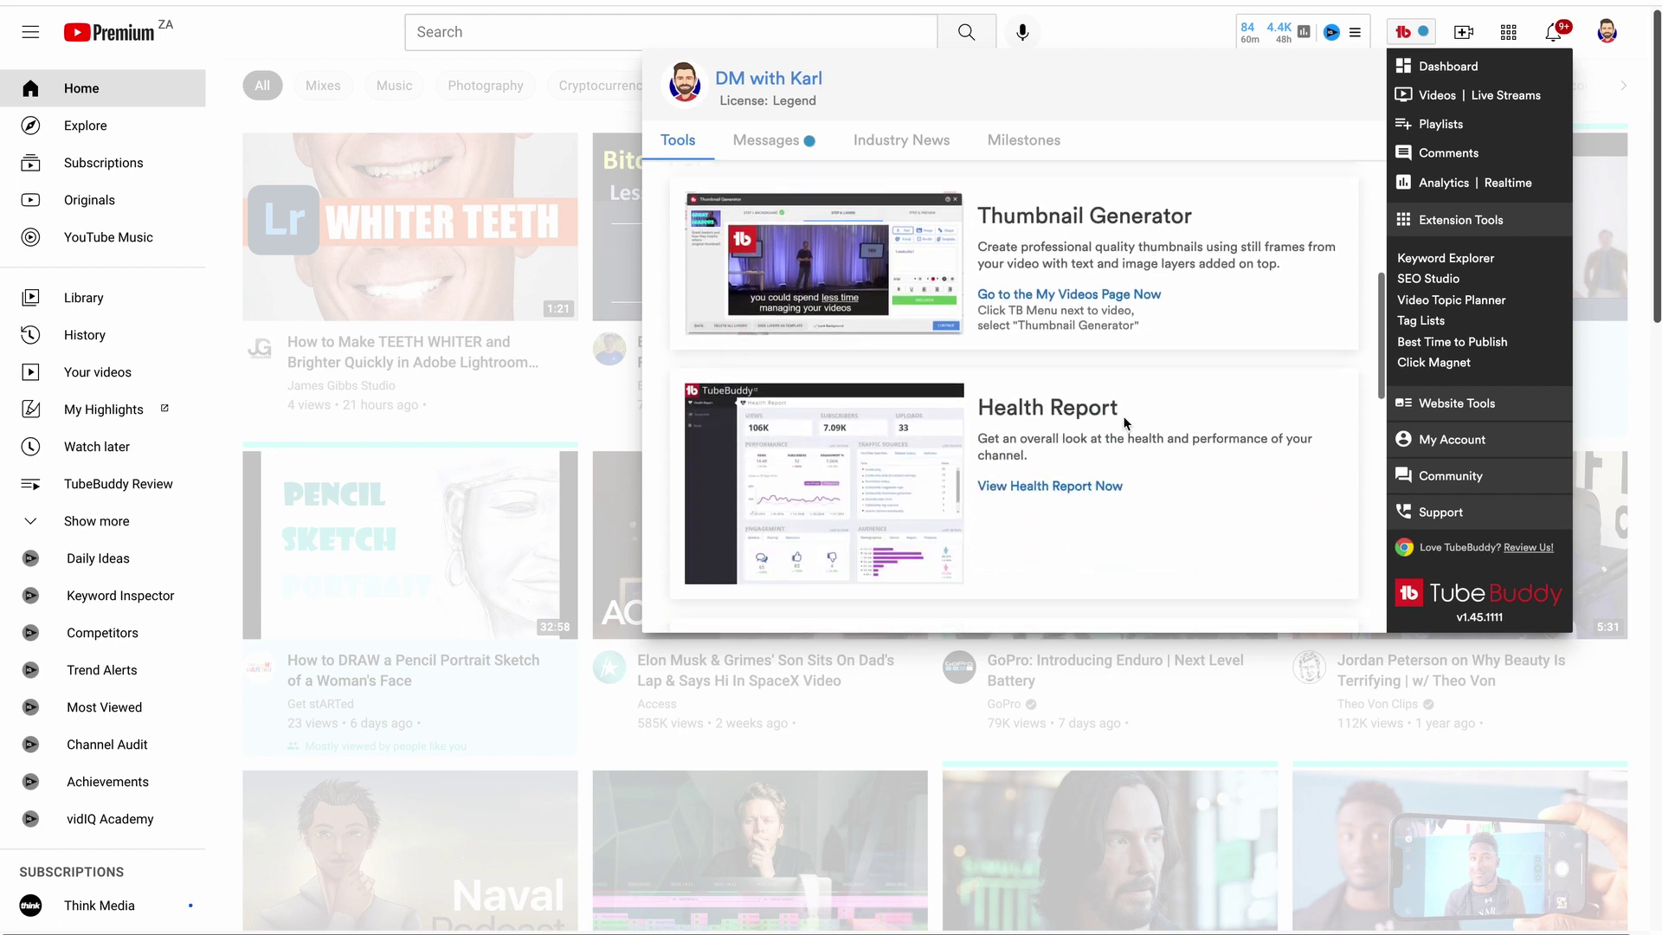
scroll(1126, 422, "down", 3)
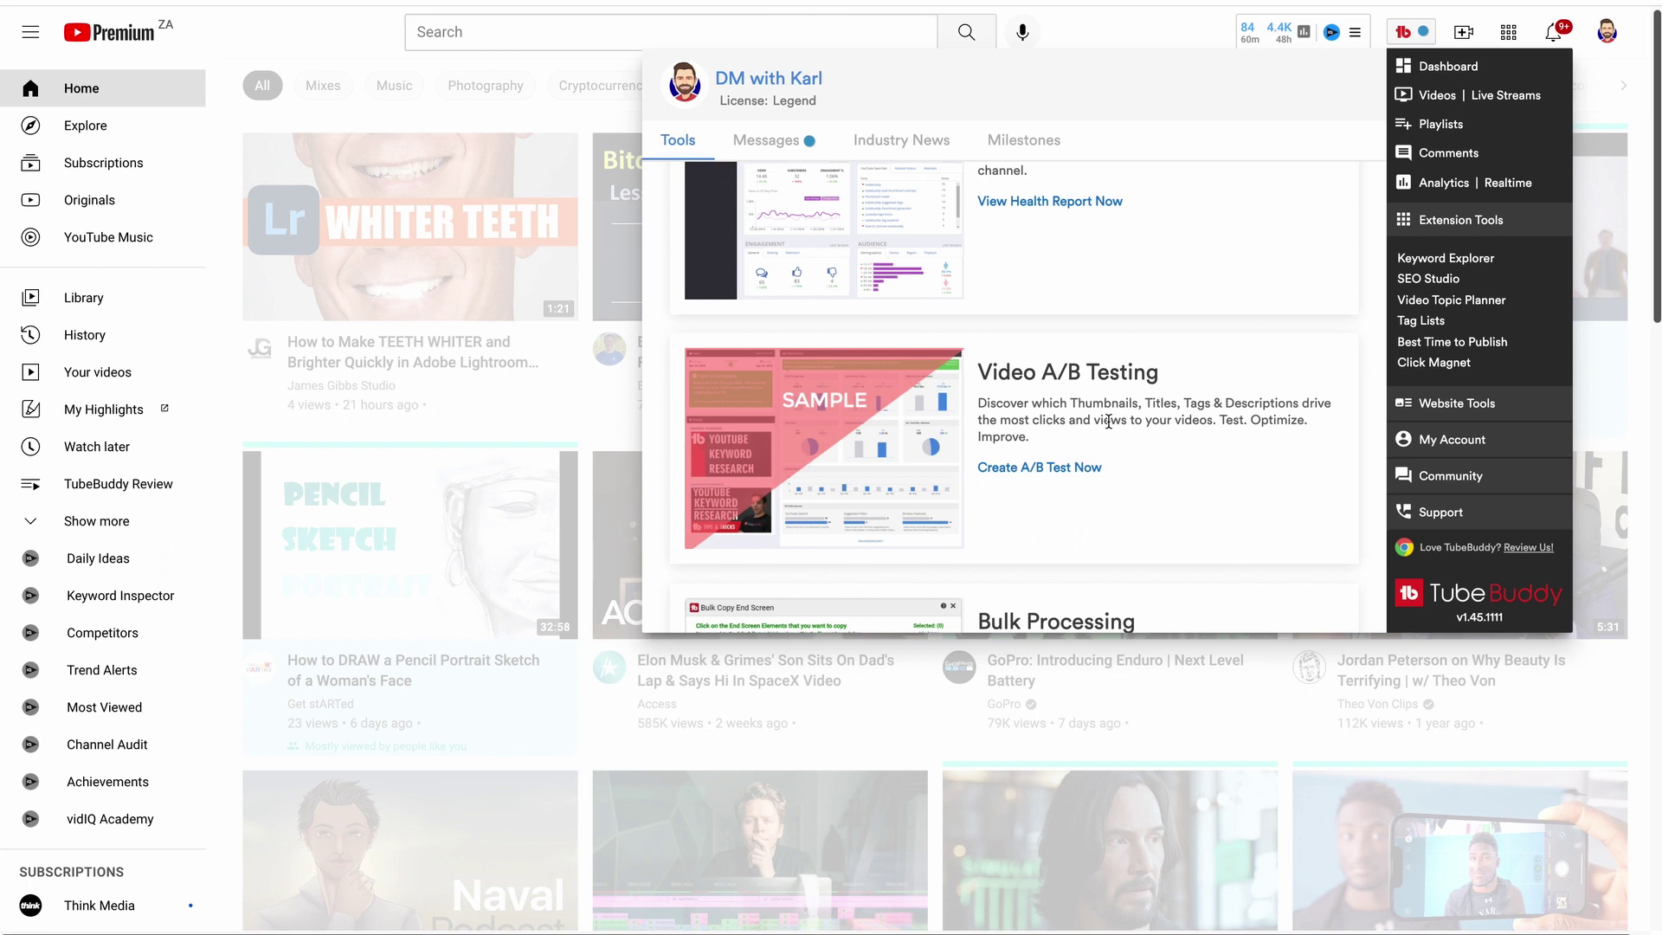
Scroll through the rest of the Tools list, then show the channel's upcoming milestones
scroll(1109, 422, "down", 1)
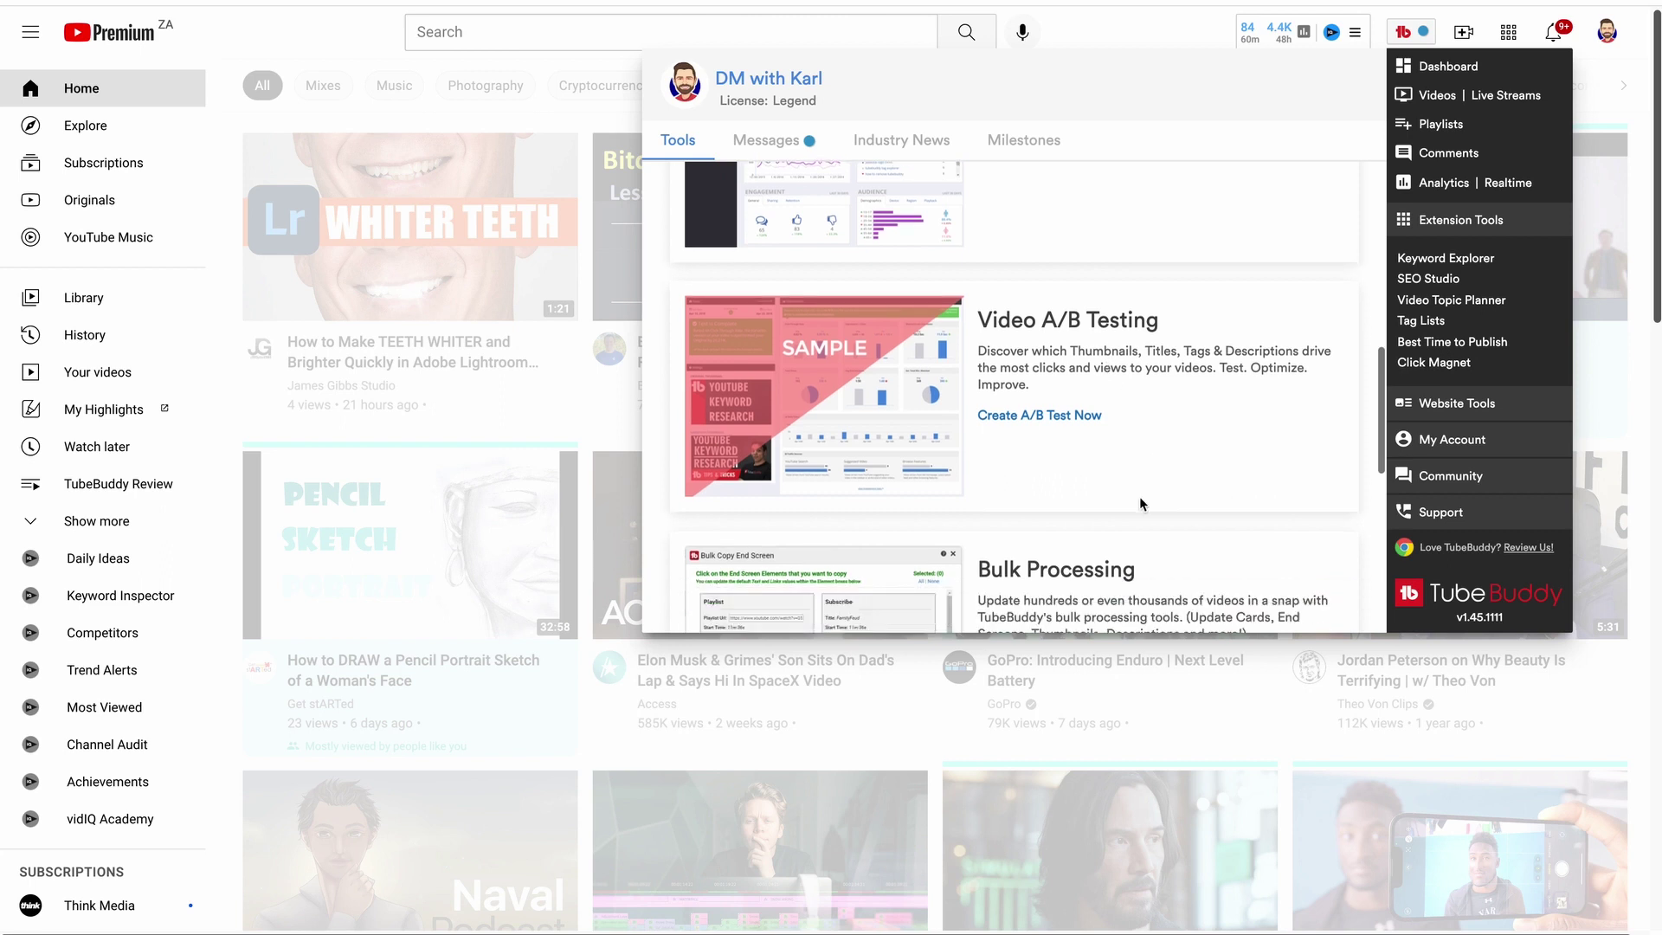
scroll(1168, 407, "down", 2)
scroll(1183, 449, "down", 2)
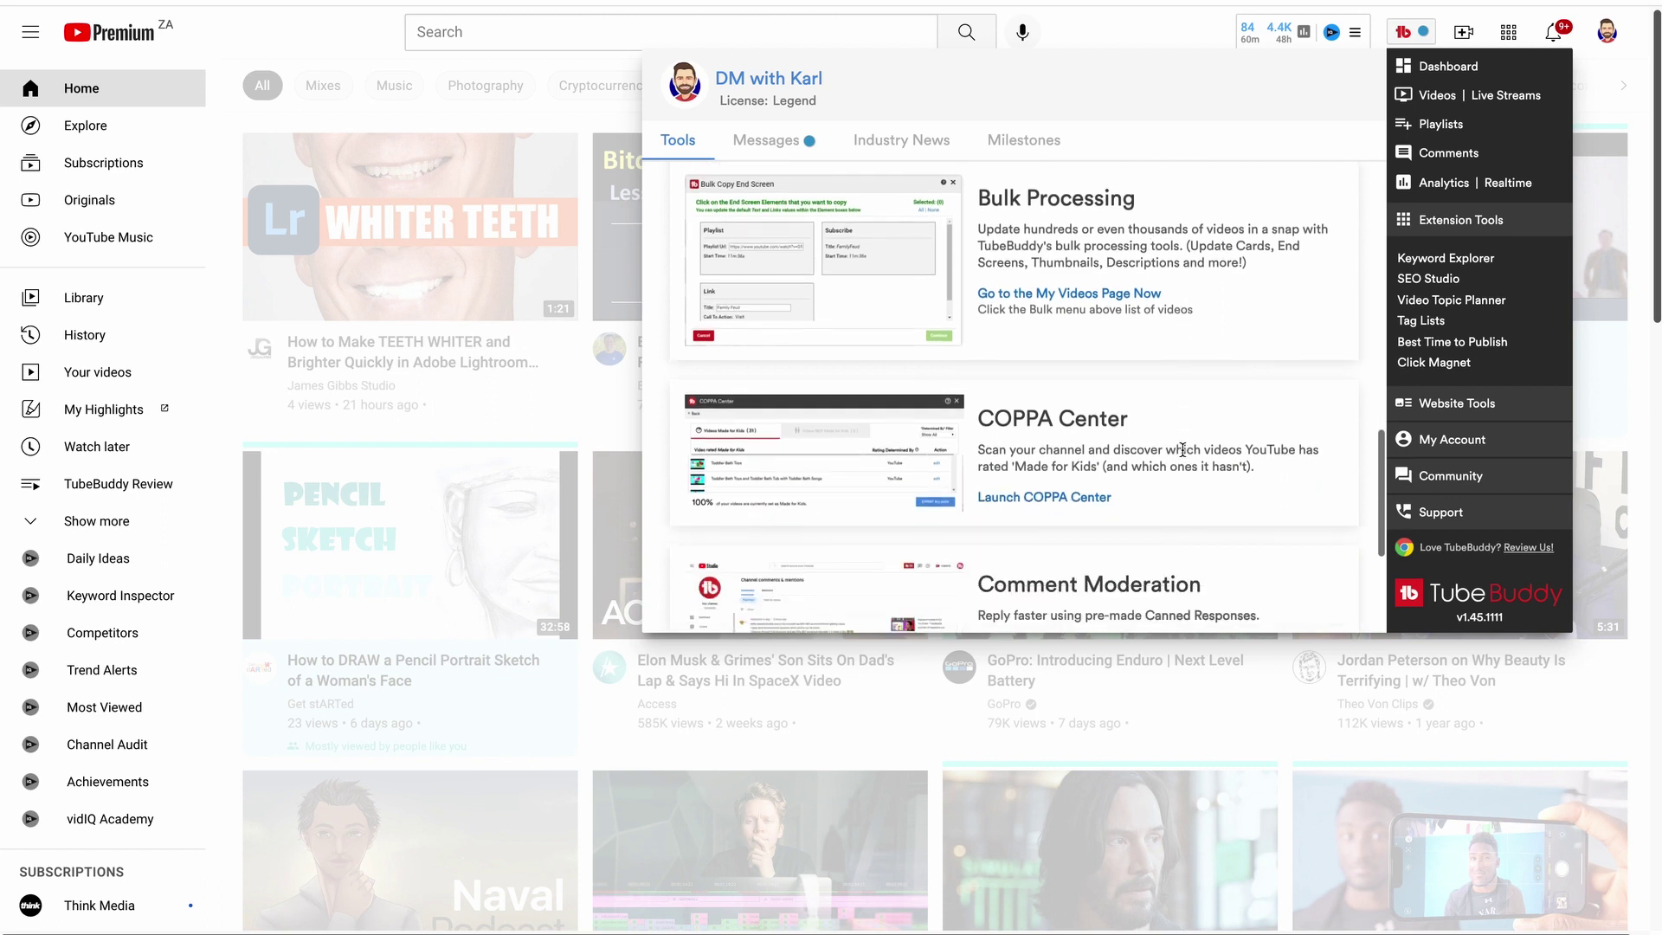
scroll(1150, 454, "down", 2)
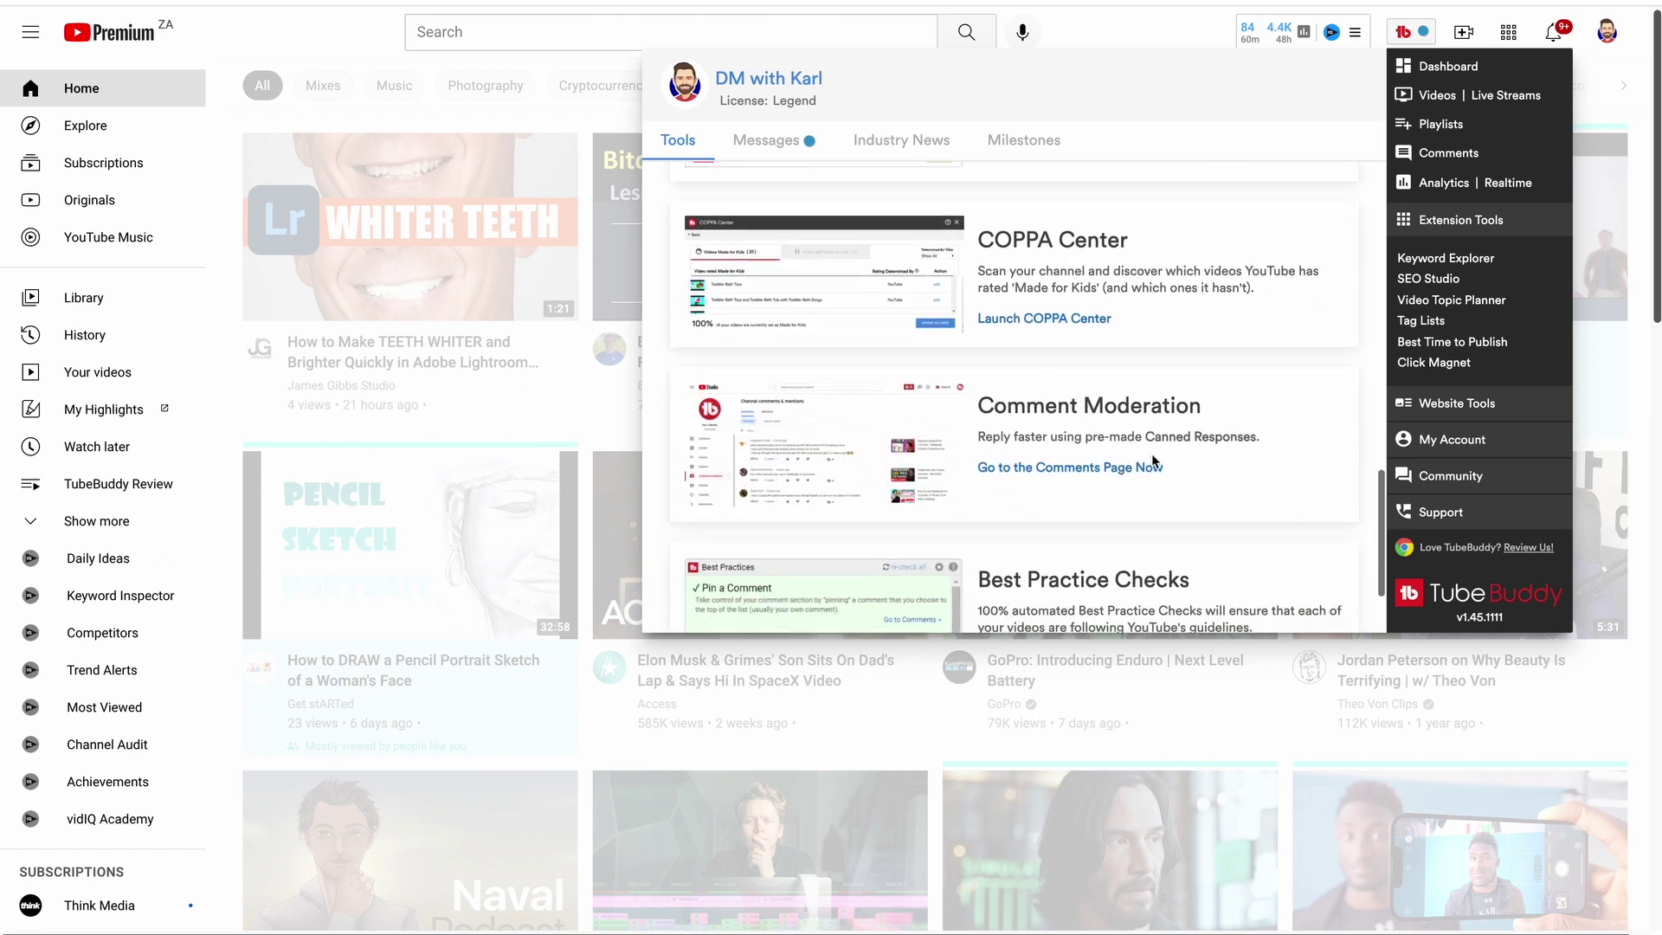
scroll(1179, 463, "down", 2)
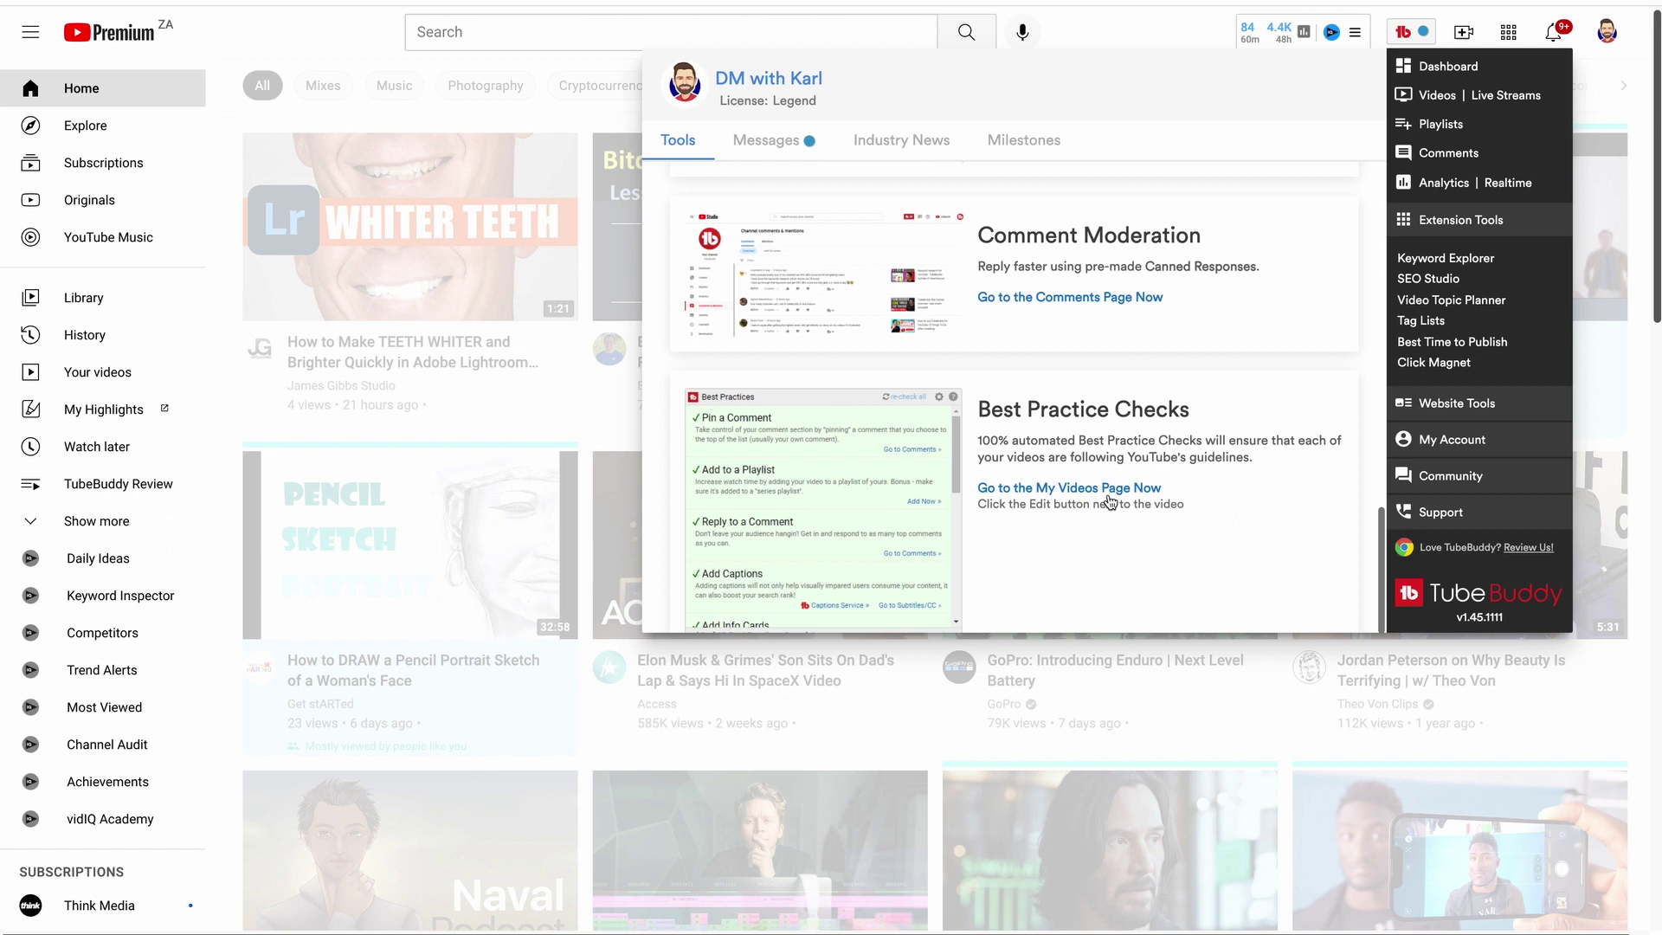
scroll(1151, 450, "down", 9)
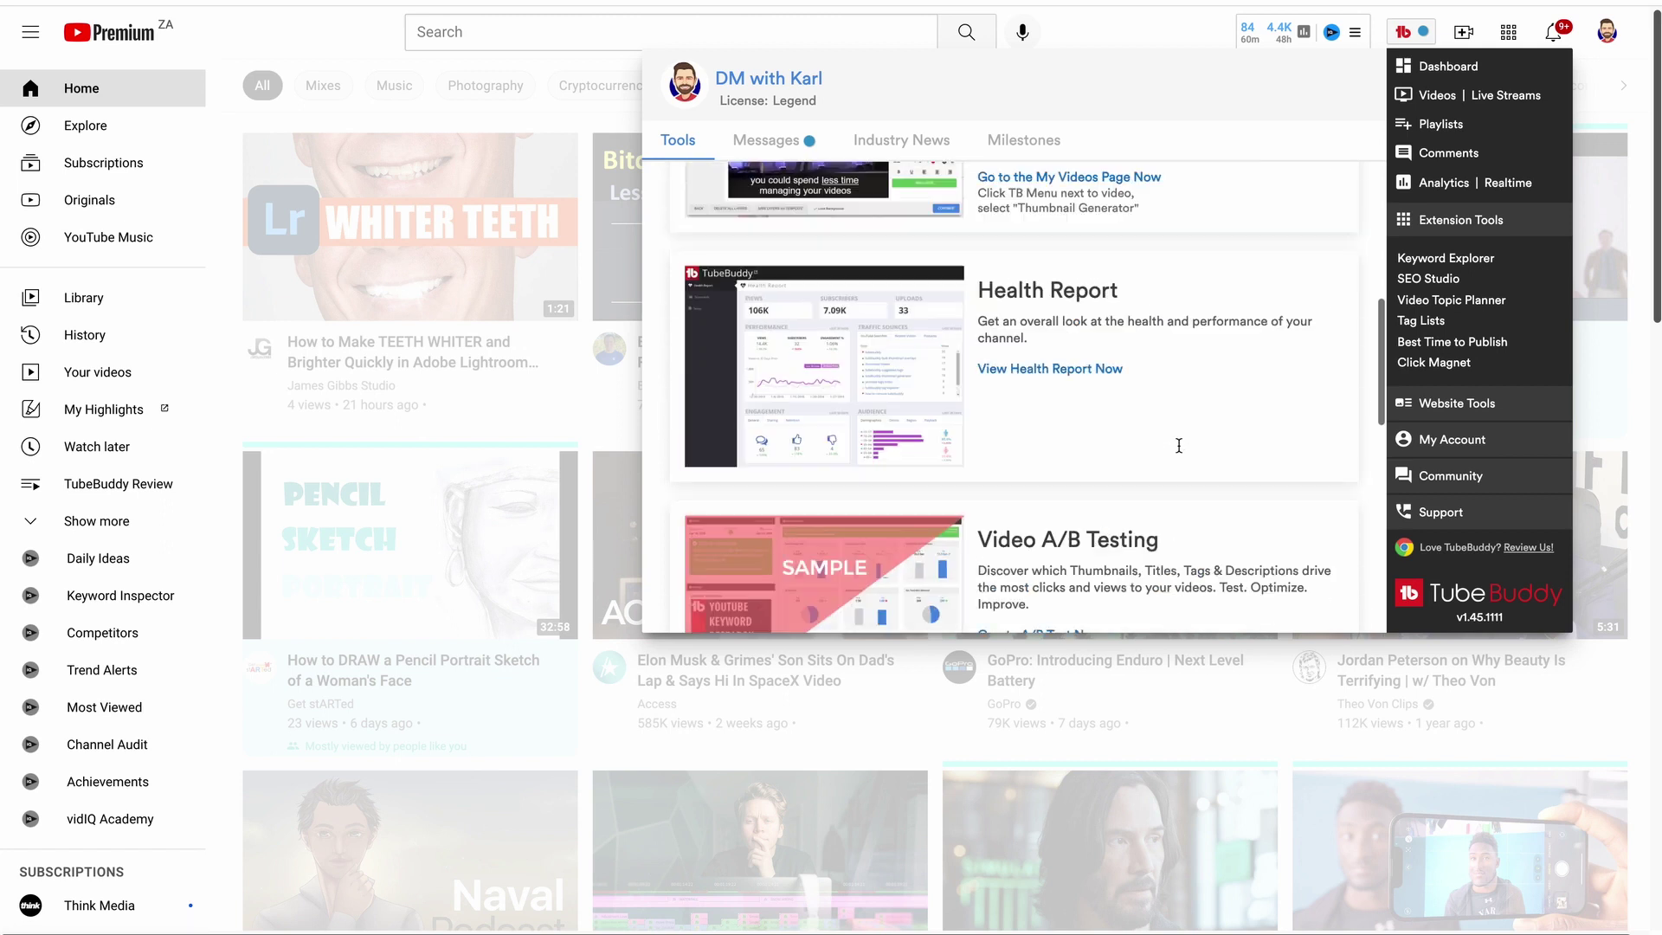
scroll(1056, 197, "up", 3)
left_click(1033, 148)
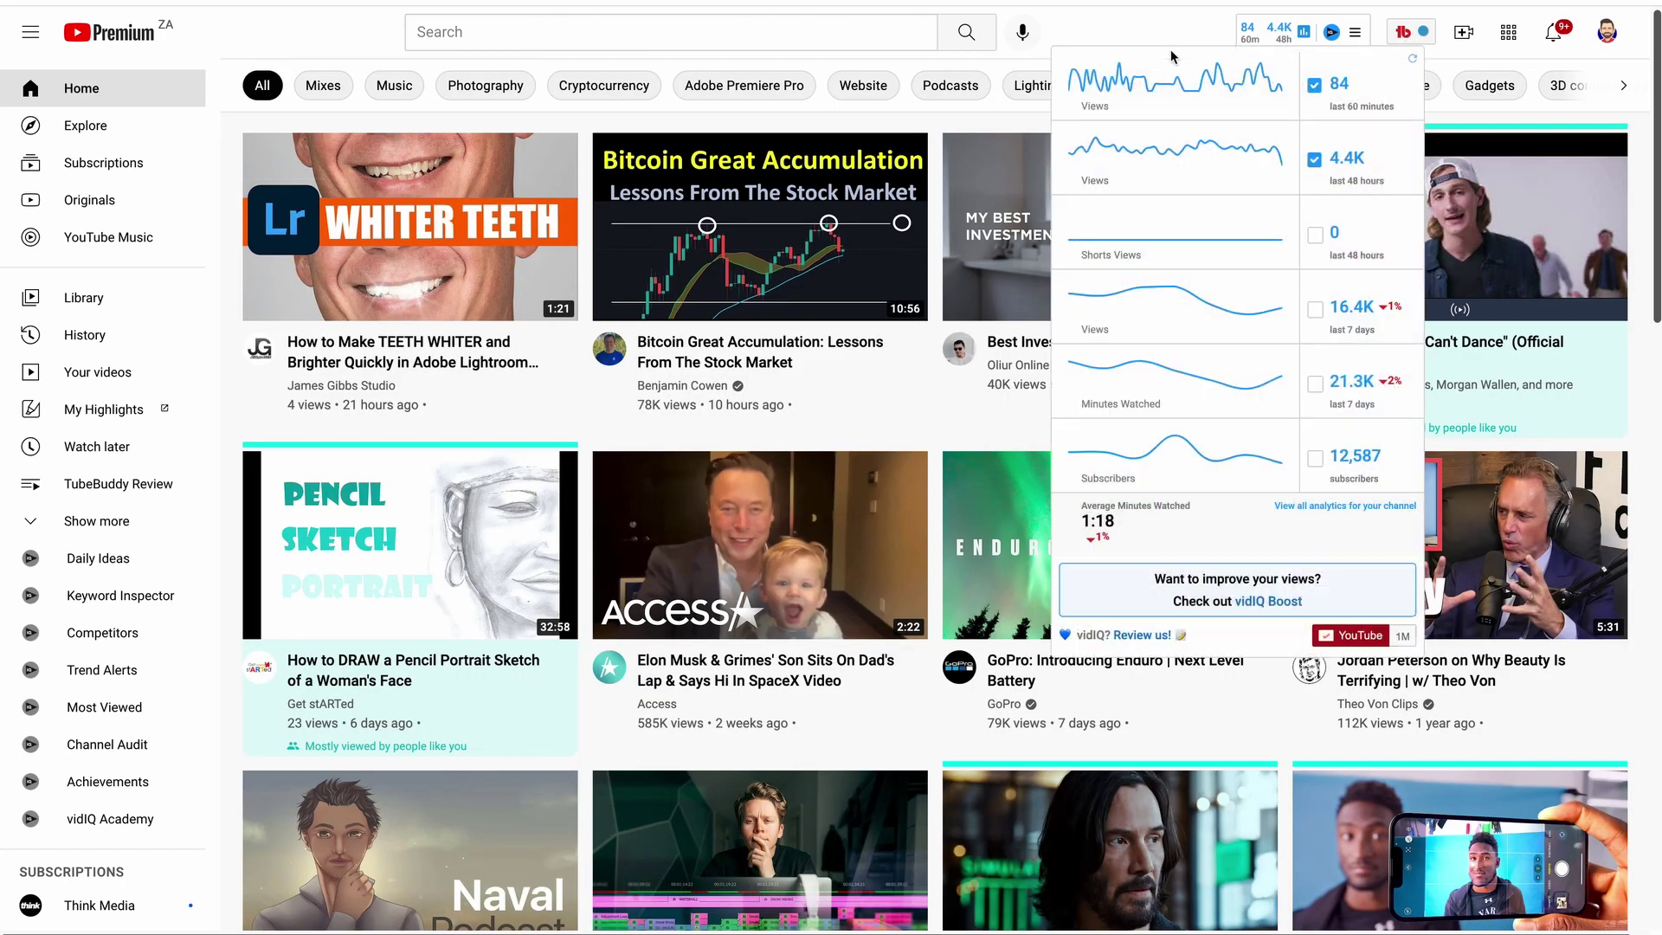
In a new tab, open the Chrome Web Store via 'chrome store' and search for 'tube'
key("ctrl+t")
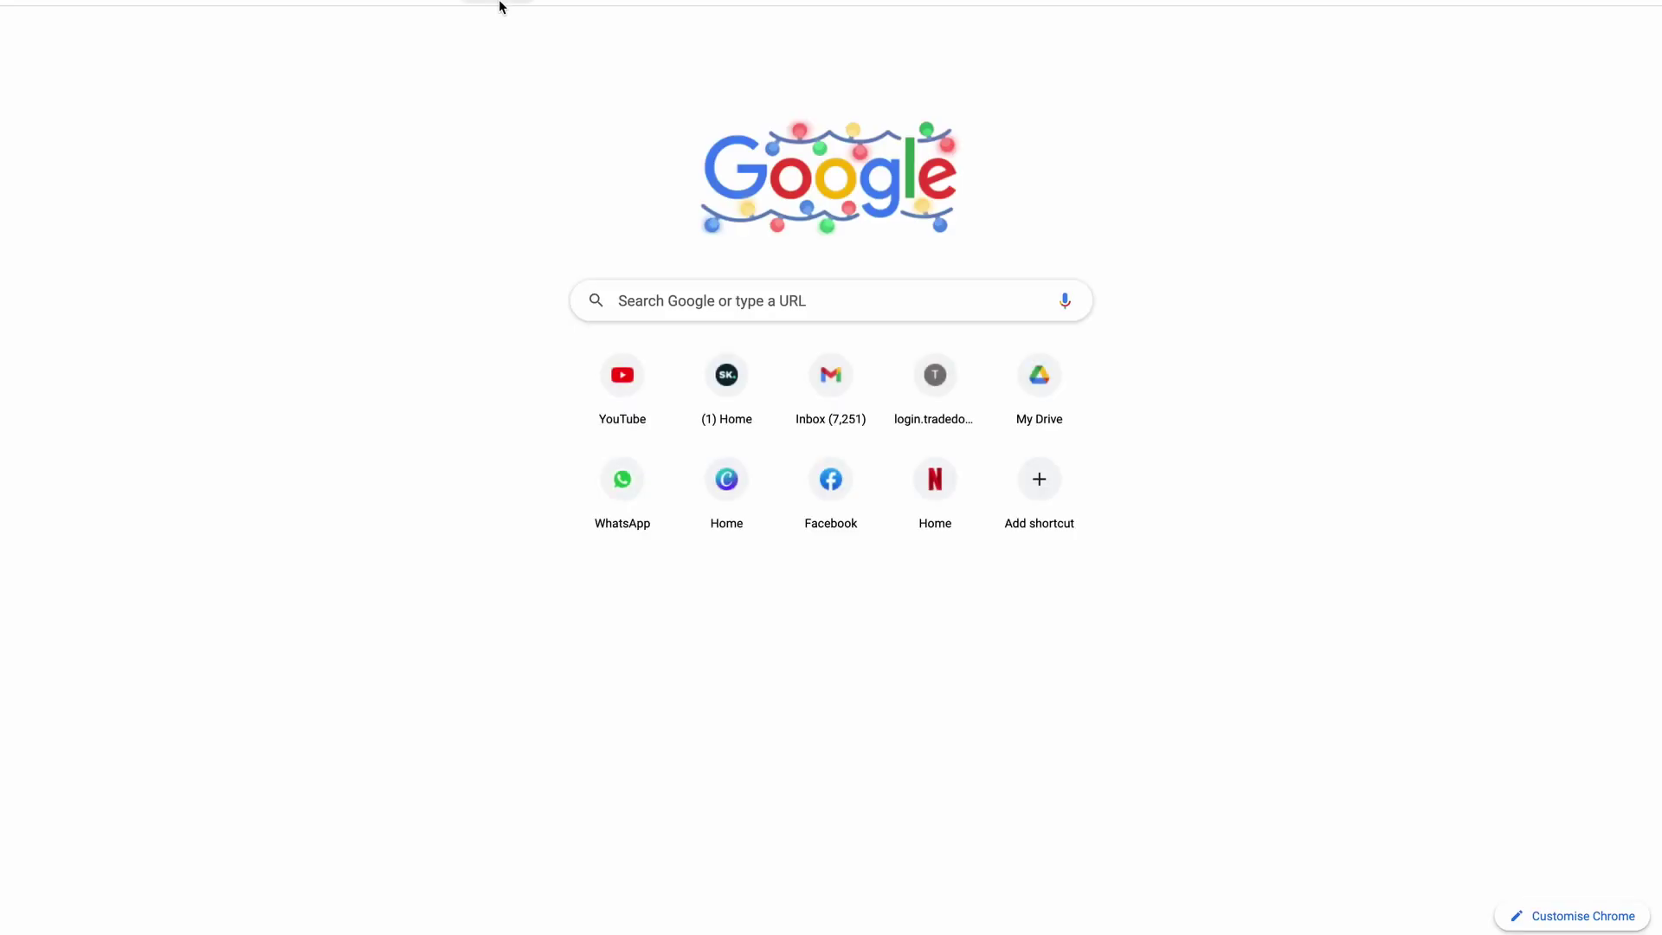
type("chrom")
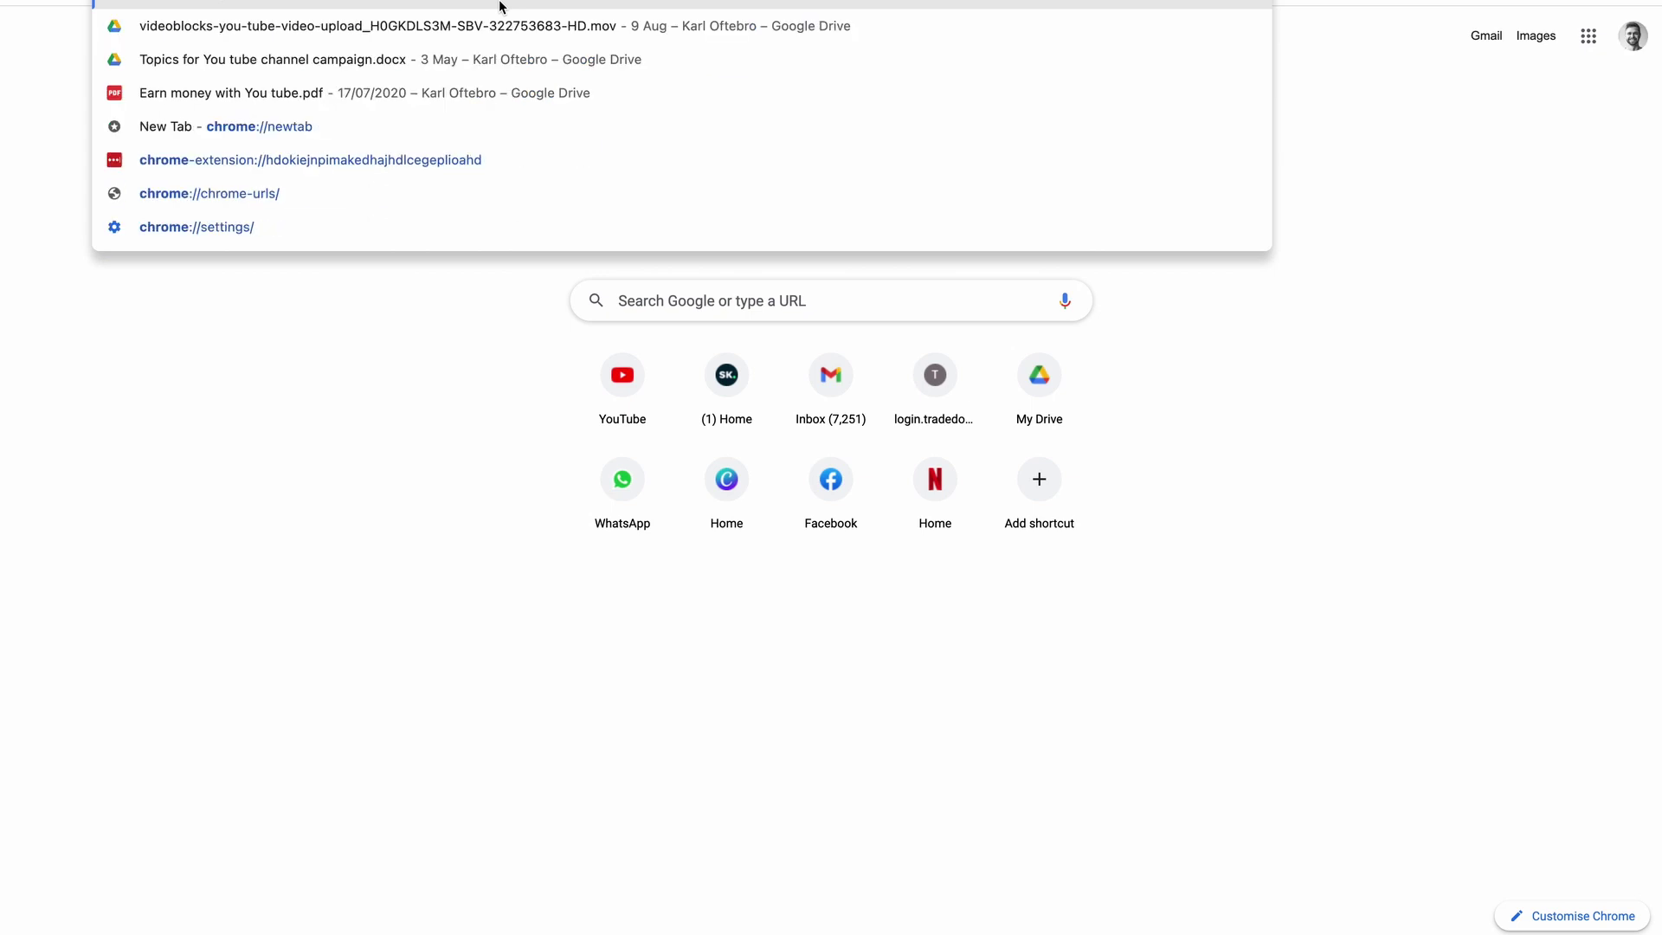
type("e store")
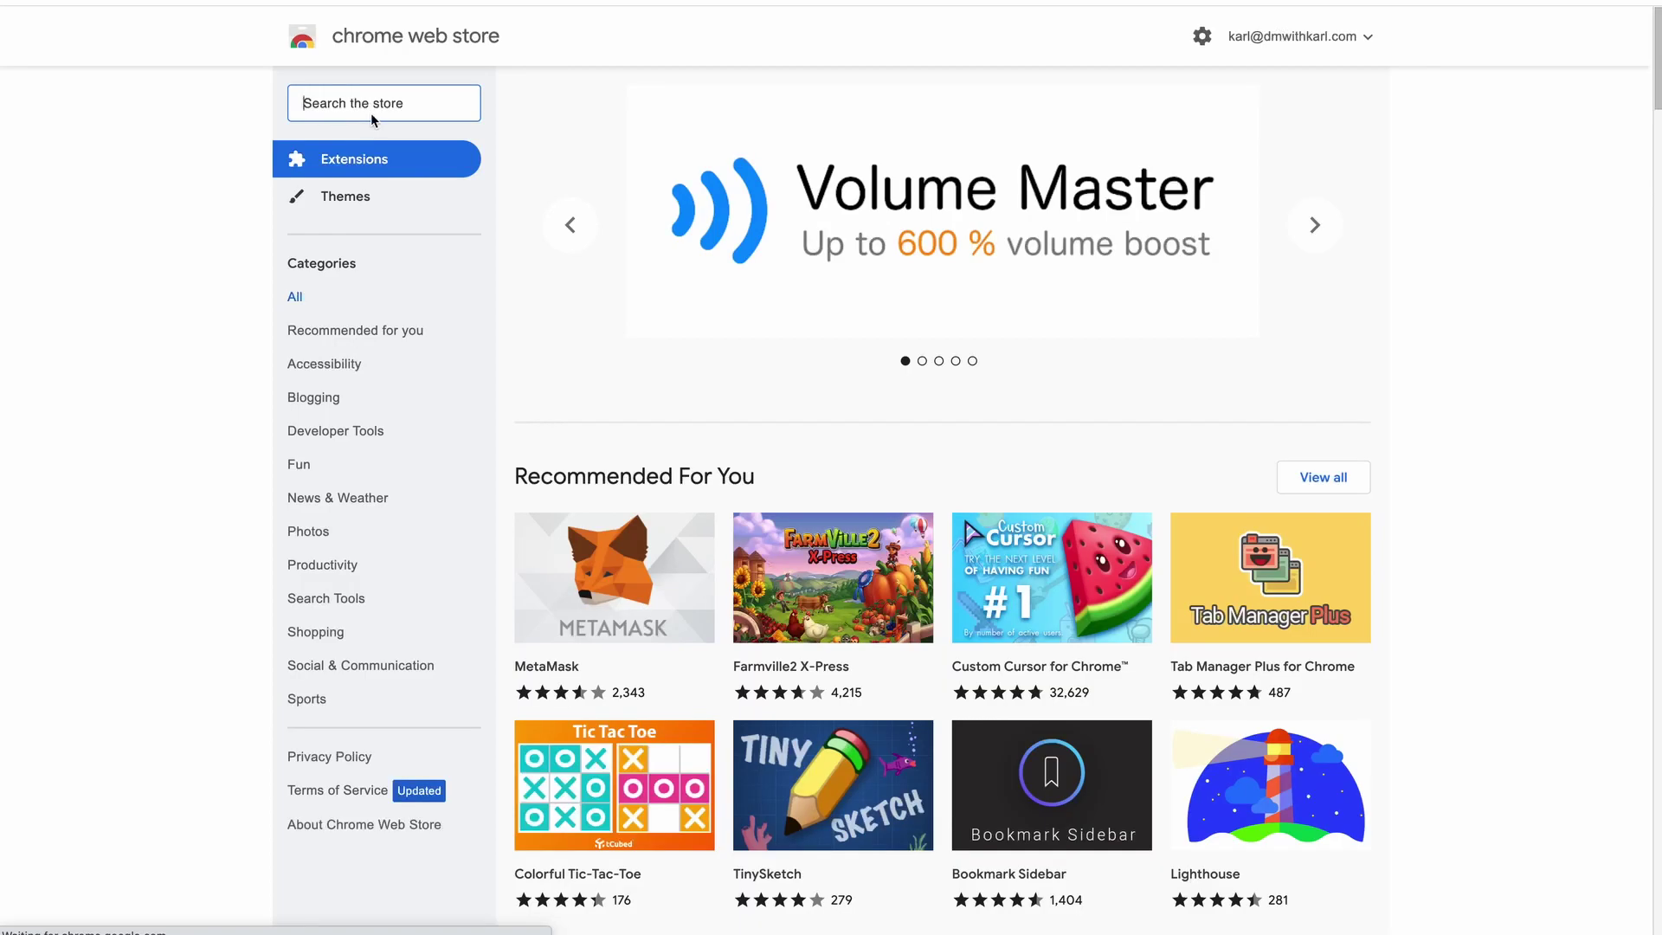
type("tub")
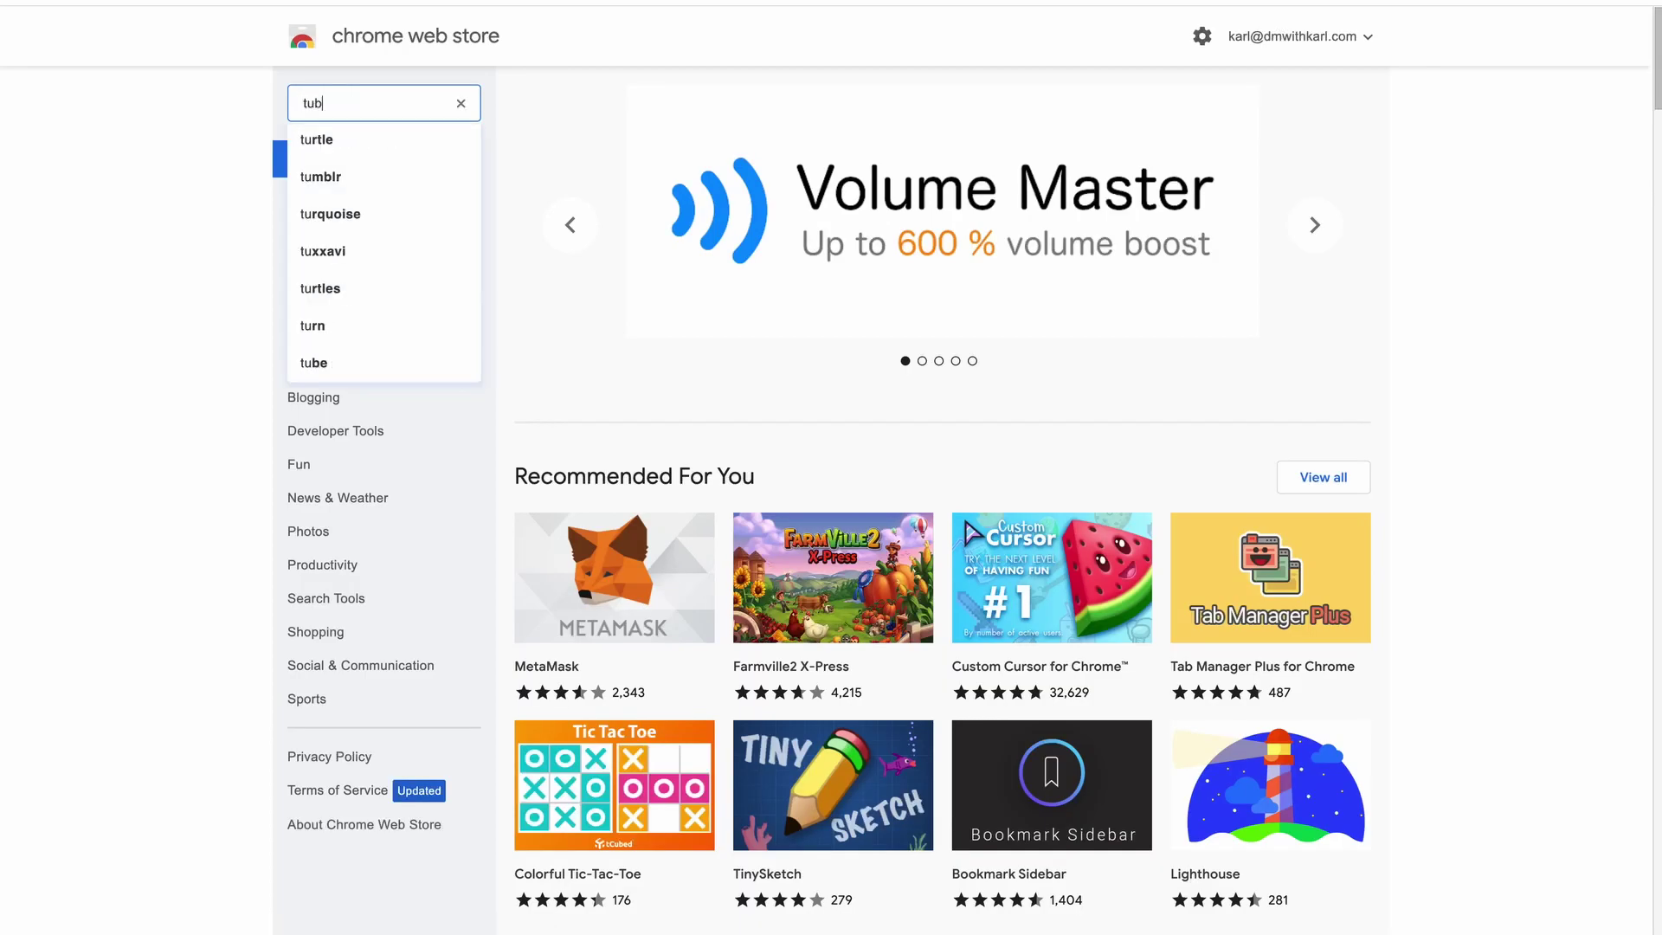
type("e")
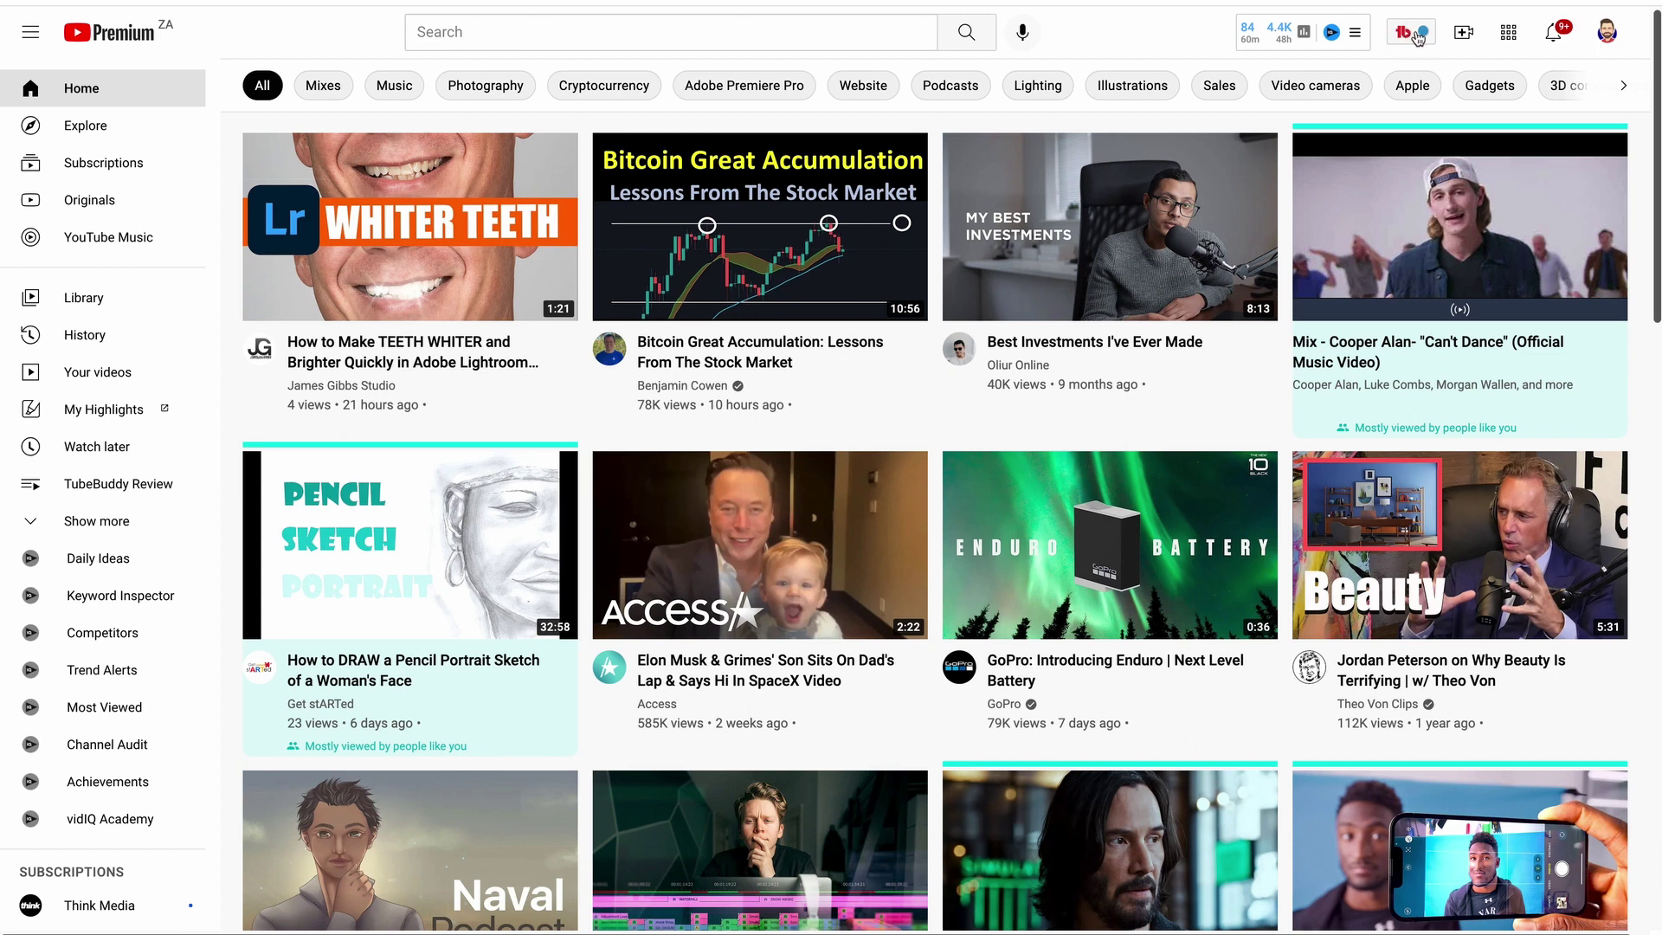
Open the 'How to Make TEETH WHITER' video from the YouTube home feed
left_click(381, 350)
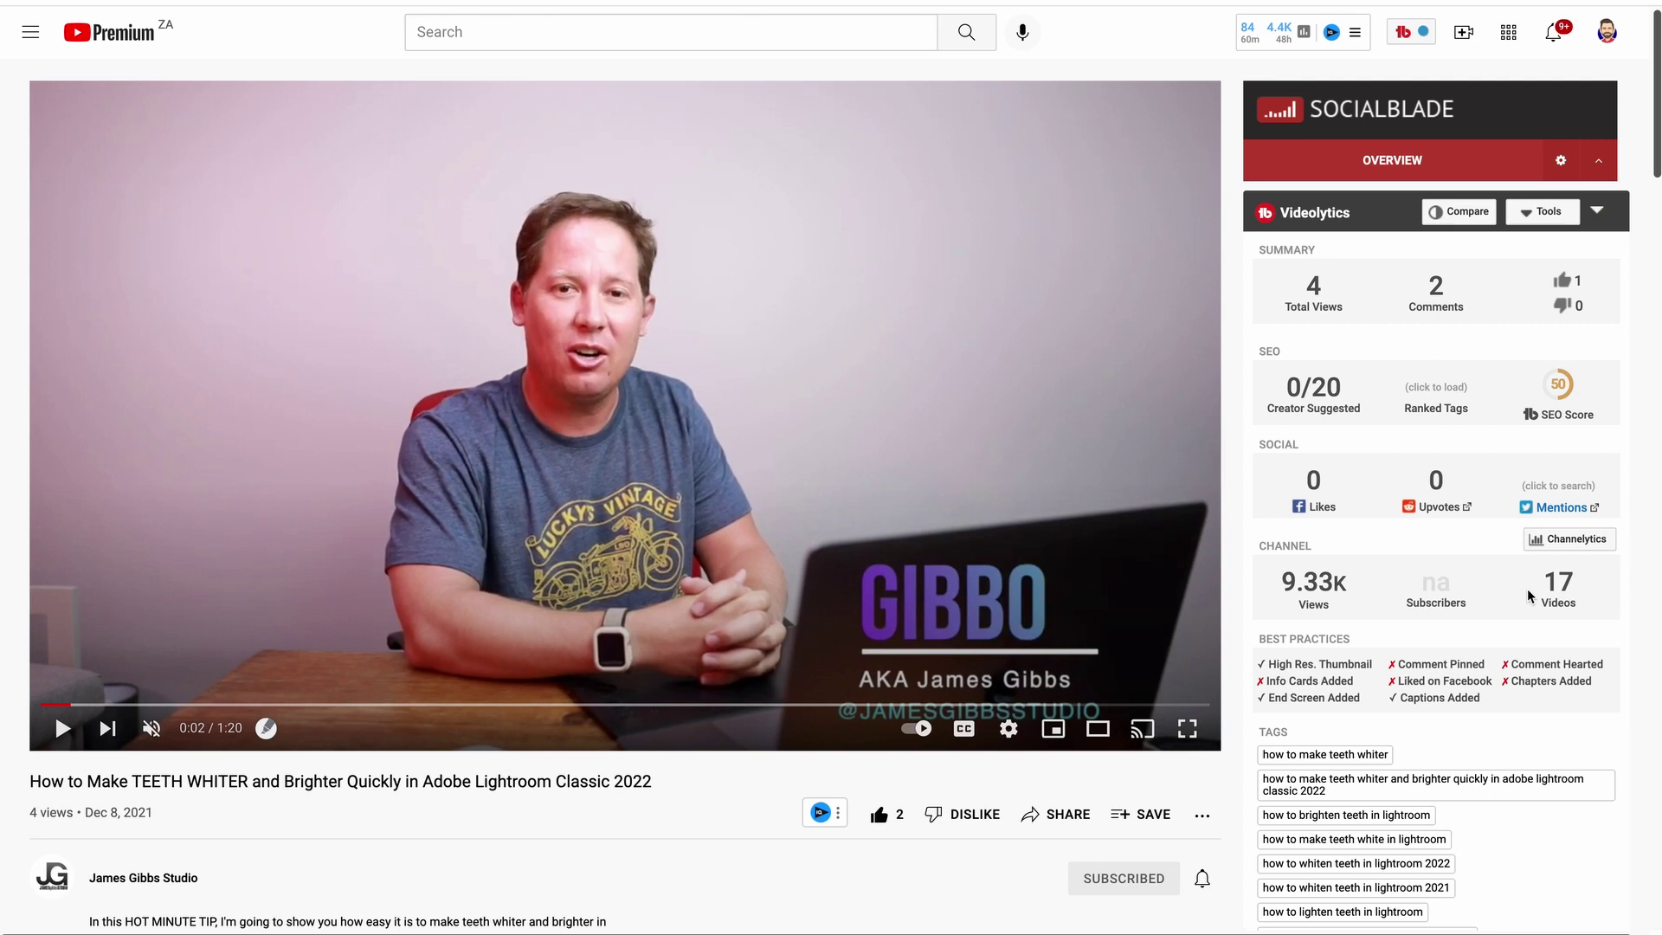
Scroll down the teeth-whitening video page to the Videolytics tags section
scroll(1529, 596, "down", 3)
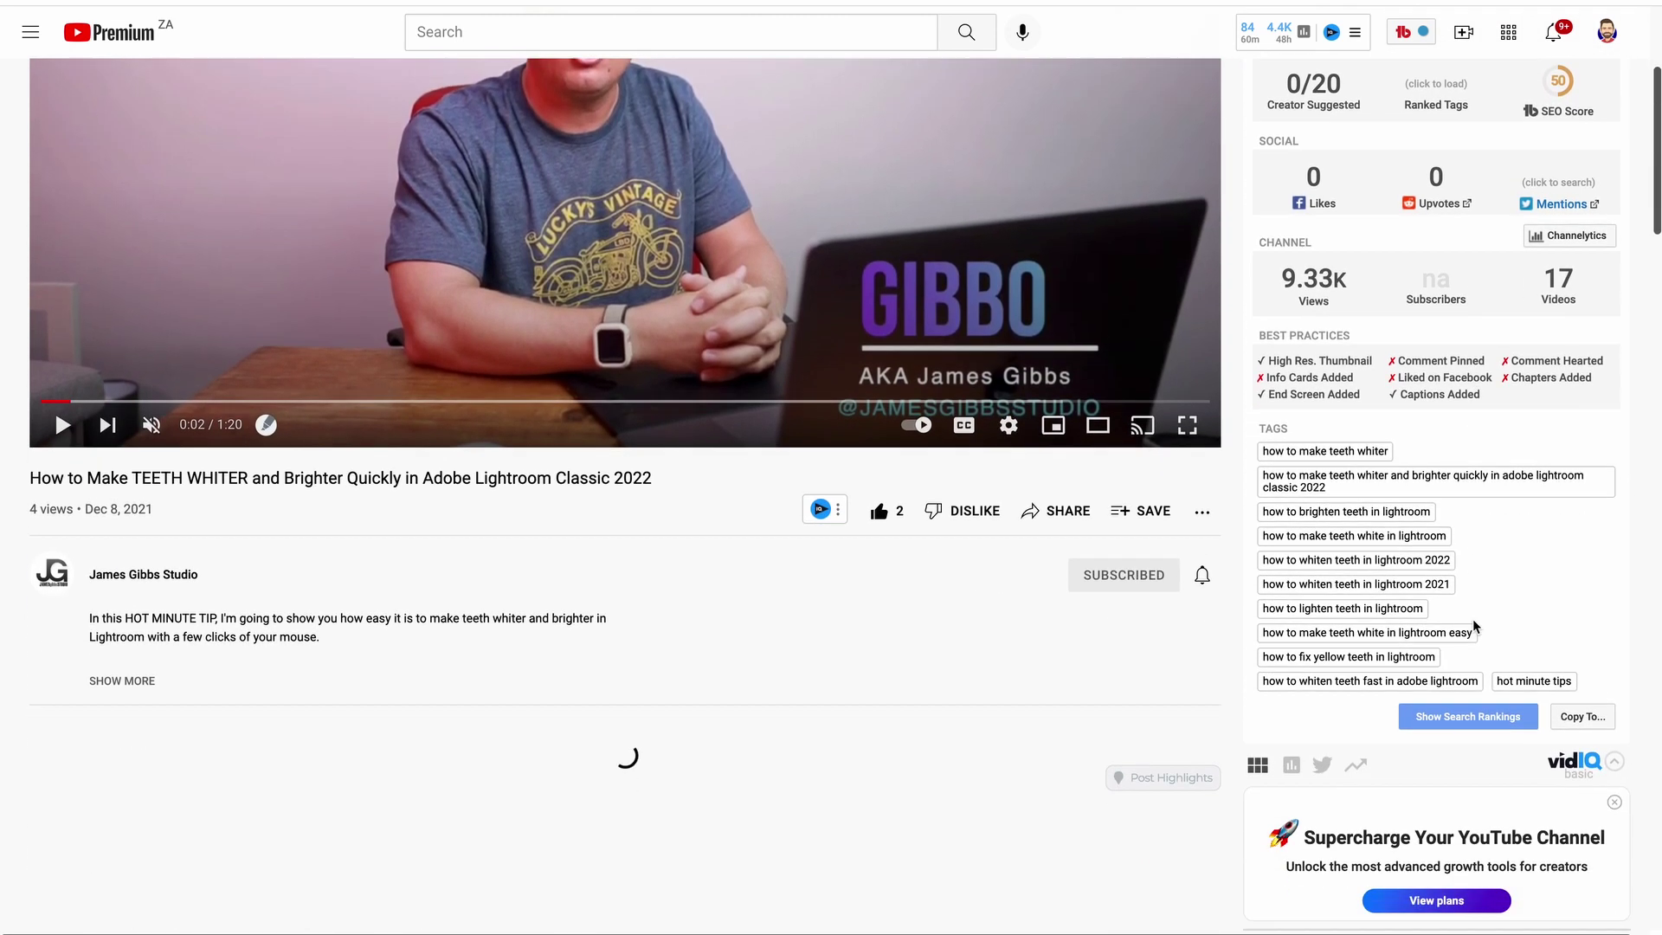